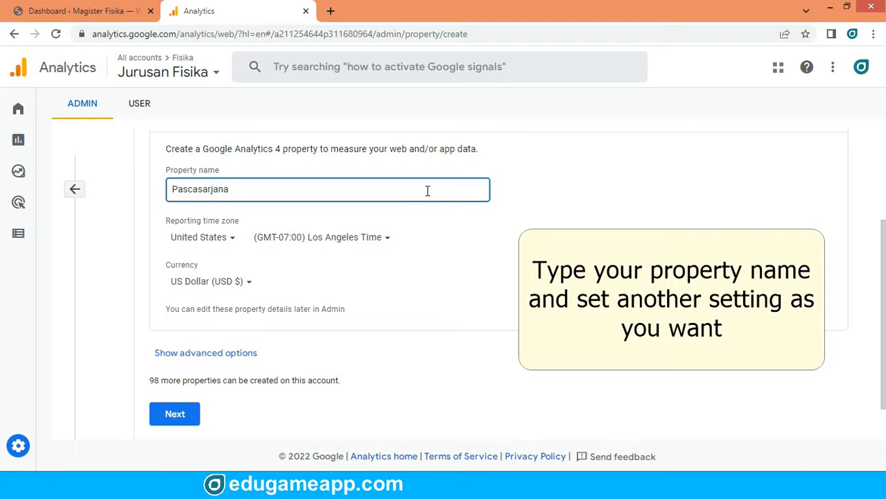
# Set the new property's reporting time zone country to Indonesia and continue to the business information
pyautogui.click(232, 254)
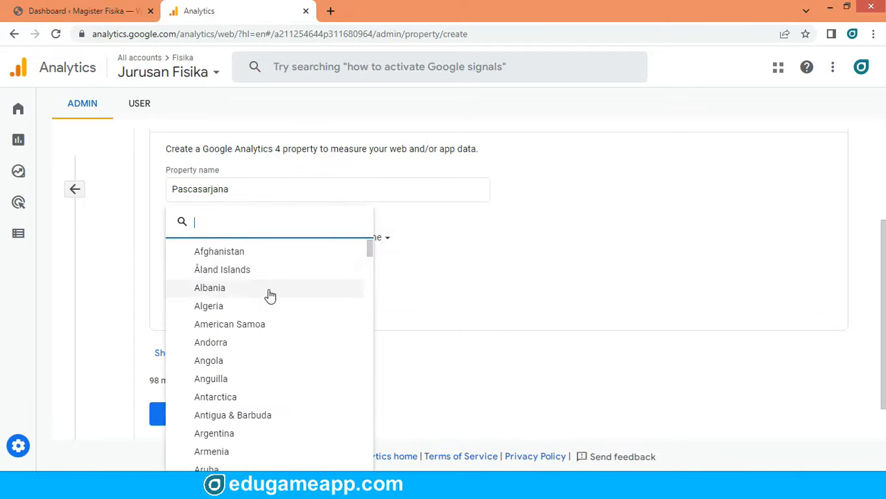
pyautogui.write('indone')
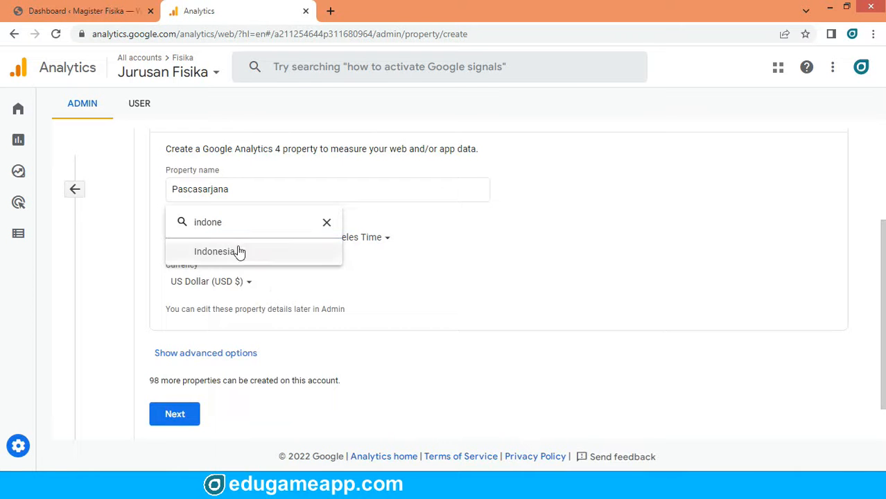
pyautogui.click(237, 251)
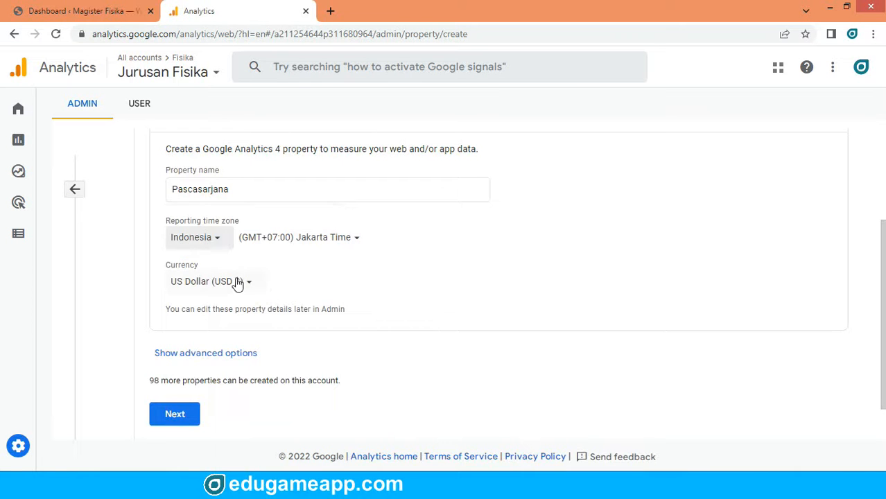
pyautogui.click(239, 282)
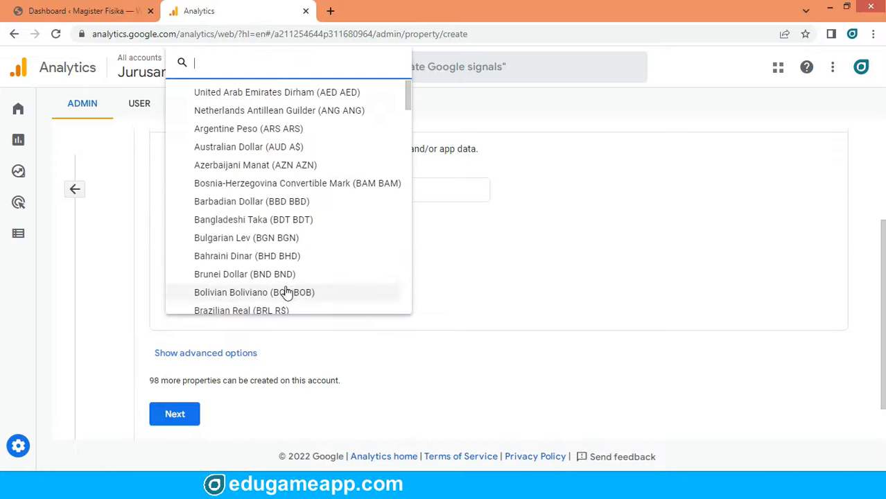
pyautogui.click(620, 262)
pyautogui.click(178, 415)
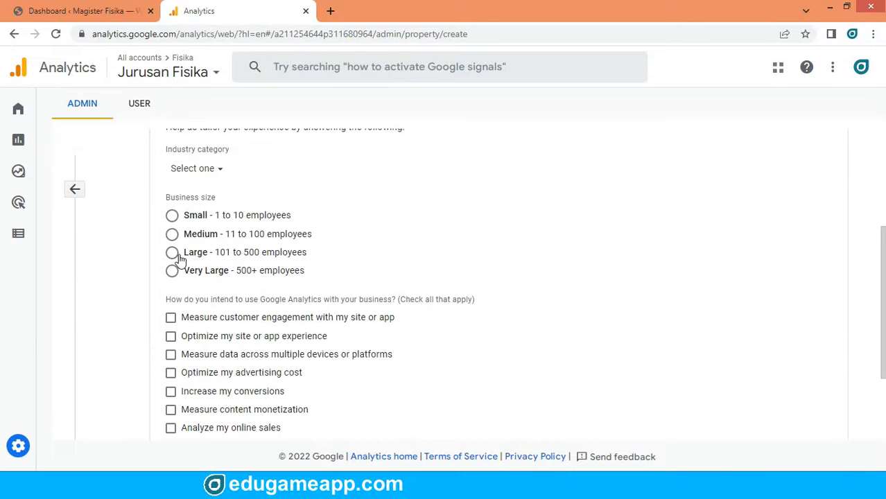
# Choose Medium (11 to 100 employees) as the business size and create the property
pyautogui.click(173, 235)
pyautogui.scroll(-2, 427, 337)
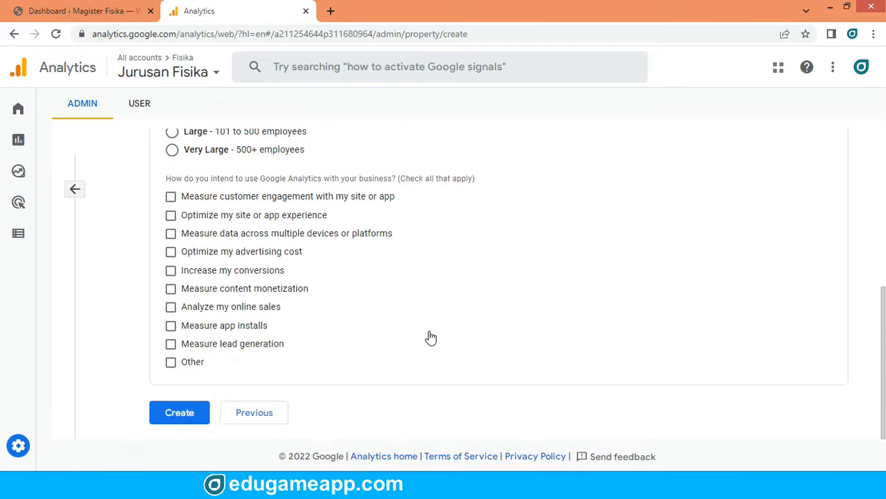
pyautogui.click(187, 414)
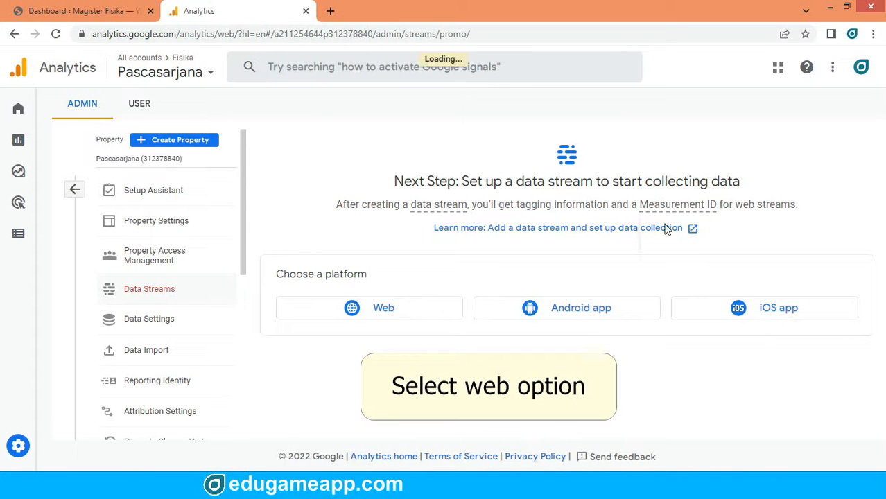
# Start a web data stream for the property, switch to the WordPress dashboard and copy the Magister Fisika site's link address
pyautogui.click(393, 316)
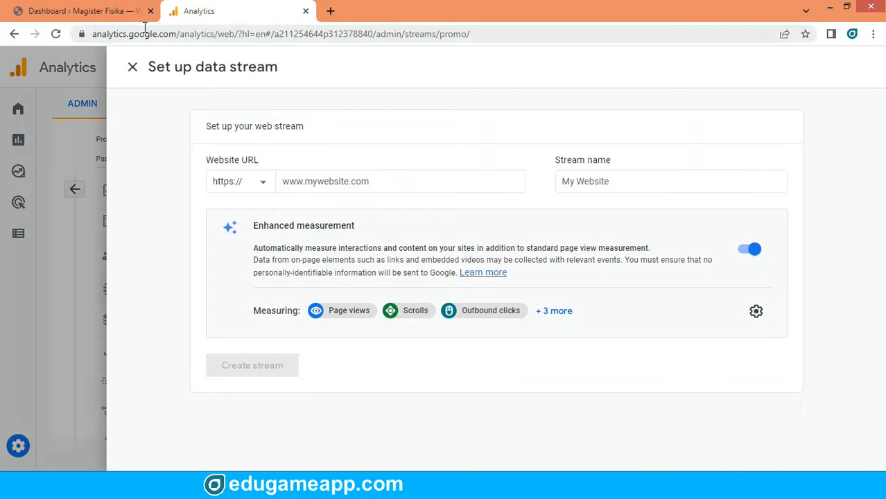
pyautogui.click(116, 14)
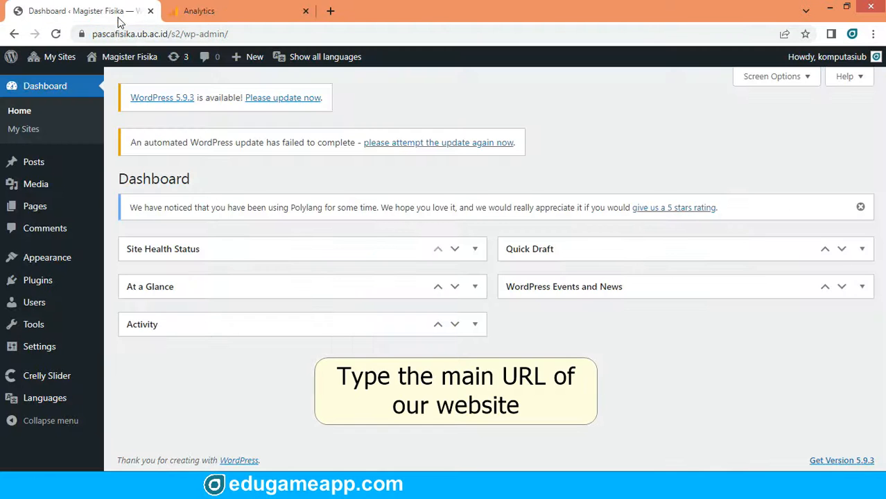
pyautogui.moveTo(111, 63)
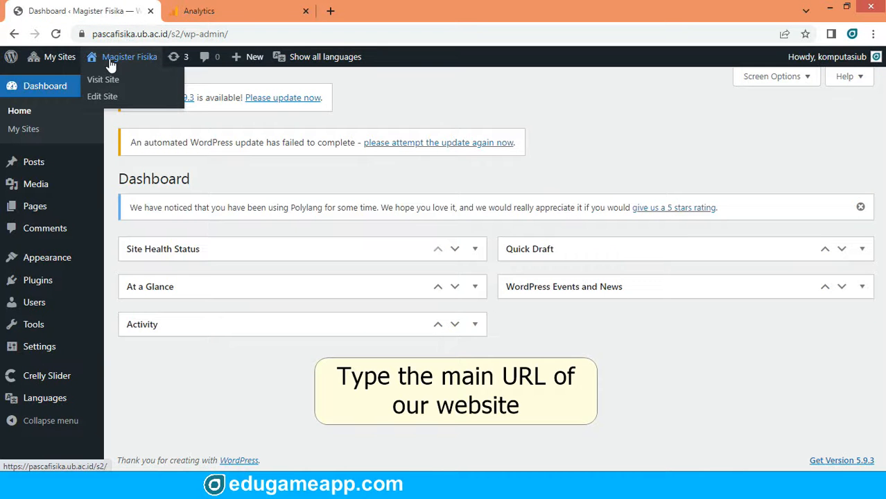
pyautogui.rightClick(108, 82)
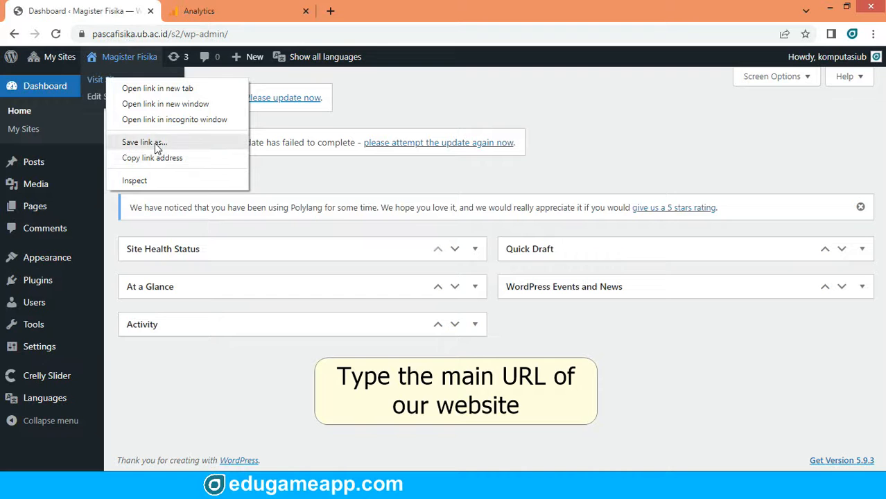
pyautogui.click(166, 159)
# Return to the Analytics stream setup and enter pascafisika.ub.ac.id as the website URL, without the extra protocol and path
pyautogui.click(205, 11)
pyautogui.click(312, 181)
pyautogui.hotkey('ctrl', 'v')
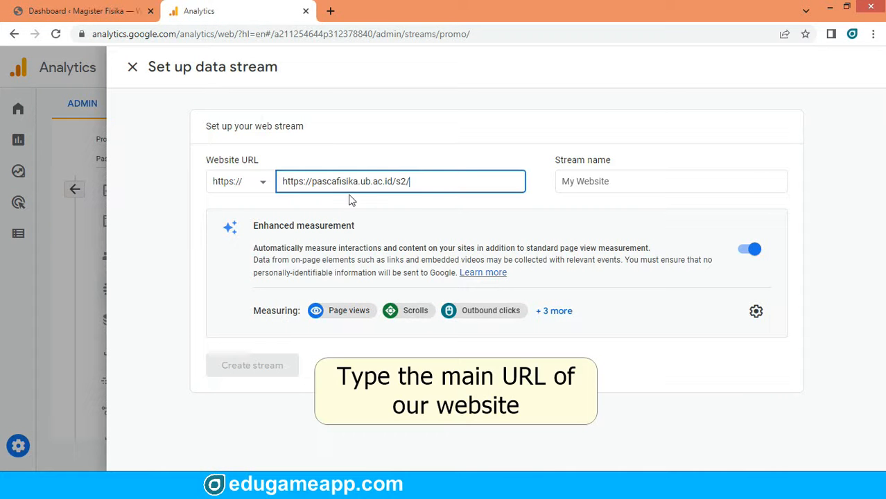
pyautogui.moveTo(312, 181); pyautogui.dragTo(248, 185)
pyautogui.press('BackSpace')
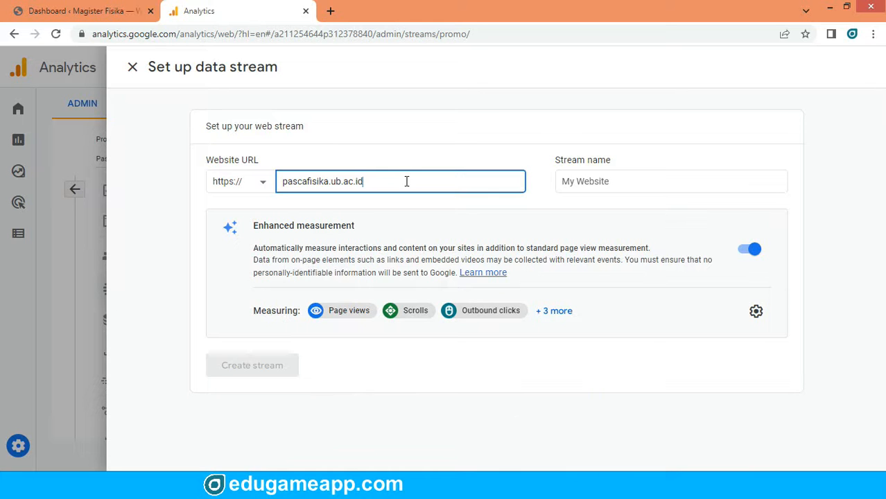
# Name the stream Pascasarjana and create it
pyautogui.click(602, 183)
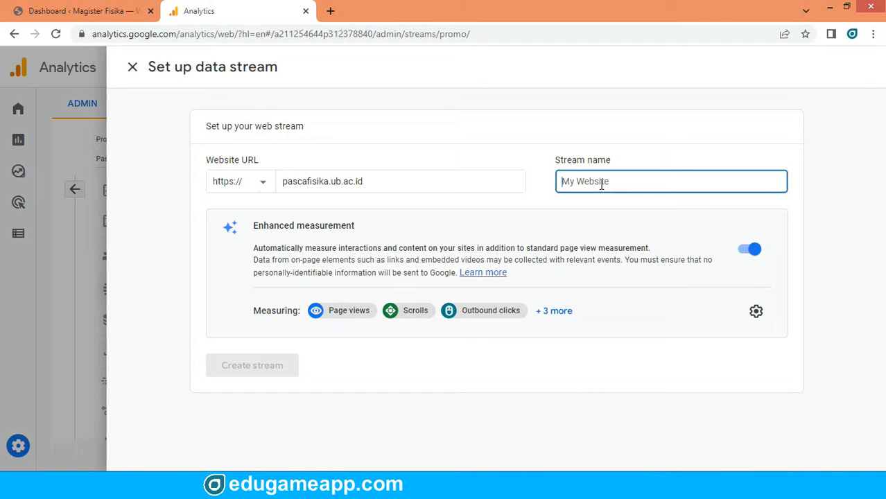
pyautogui.write('Pascasarjana')
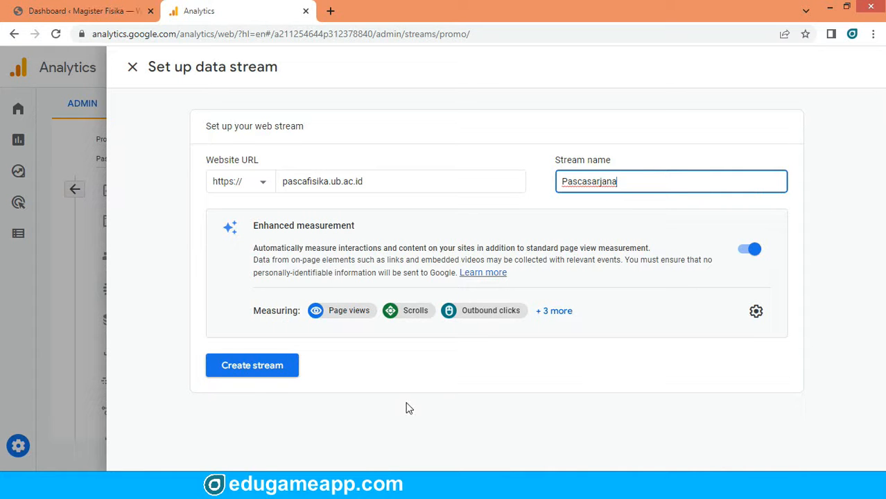
pyautogui.click(255, 370)
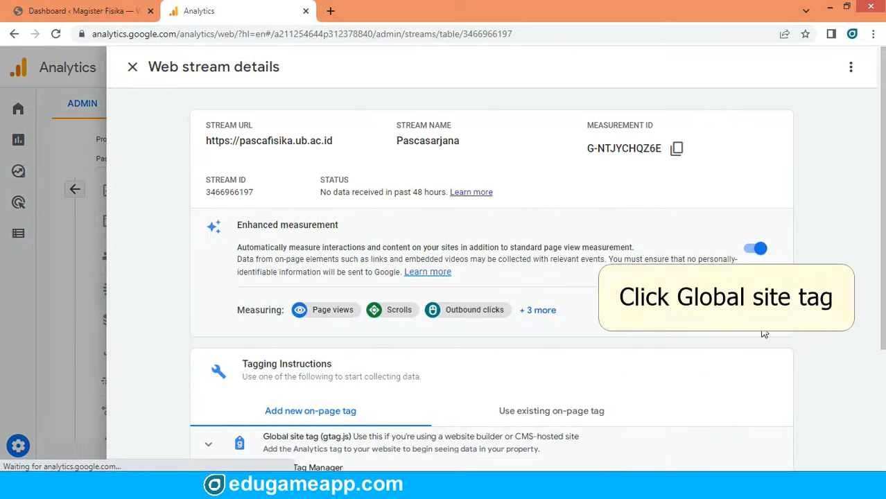
# Expand the Global site tag (gtag.js) instructions of the web stream and copy the tag code
pyautogui.scroll(-2, 738, 334)
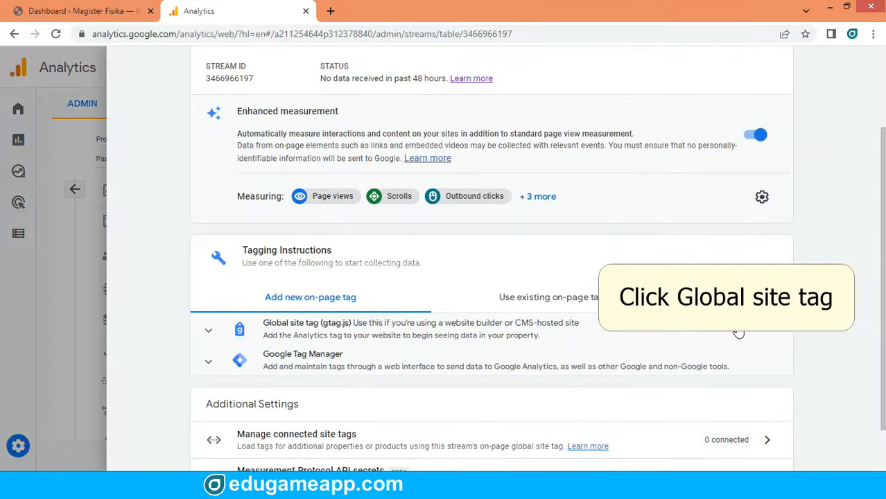
pyautogui.click(359, 335)
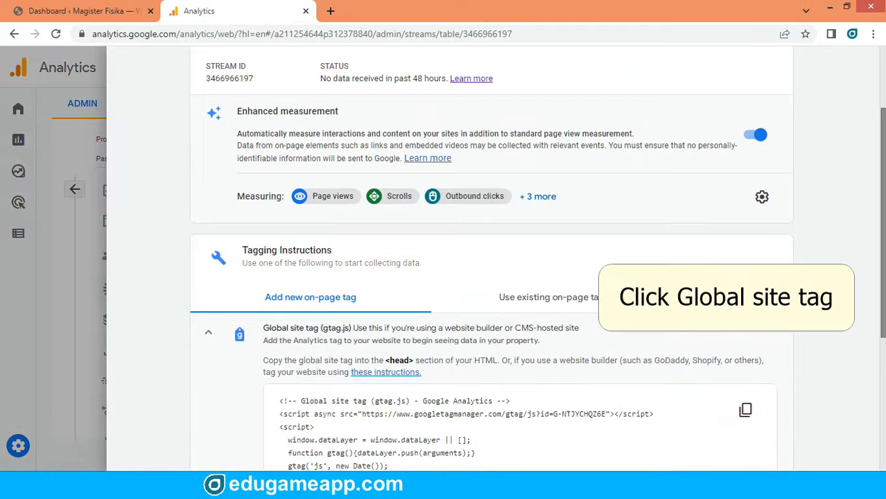
pyautogui.scroll(-2, 405, 312)
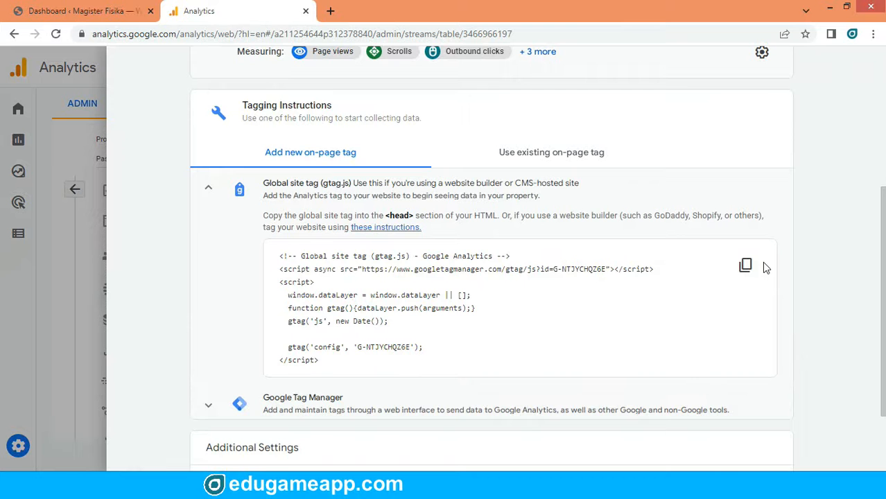
# Switch to WordPress, open the widget settings and add a Uboiz HTML Widget to Top Sidebar by Uboiz
pyautogui.click(108, 11)
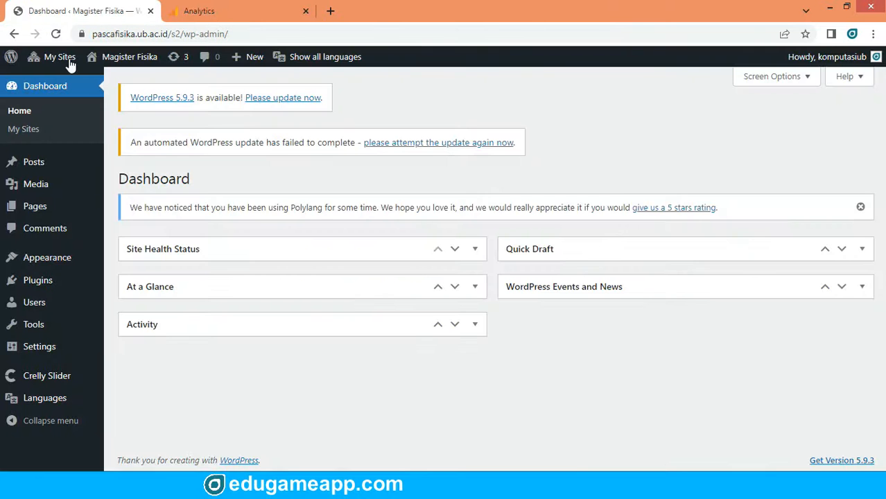
pyautogui.moveTo(72, 266)
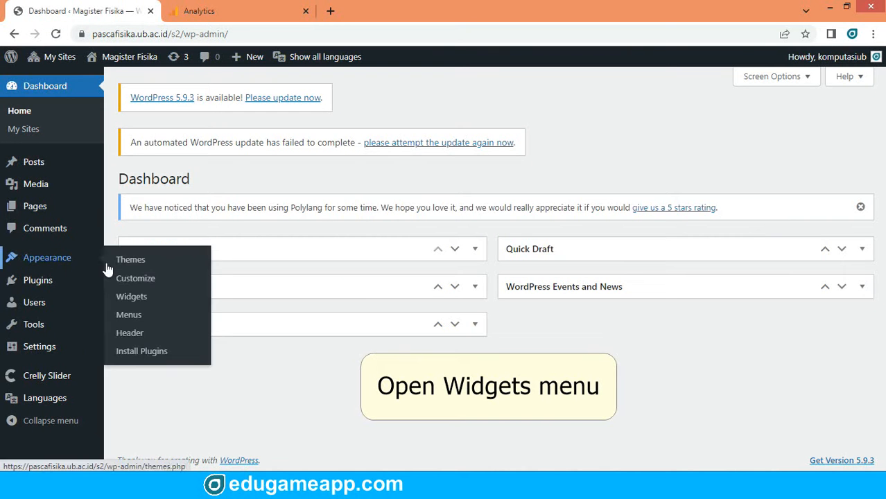
pyautogui.click(131, 298)
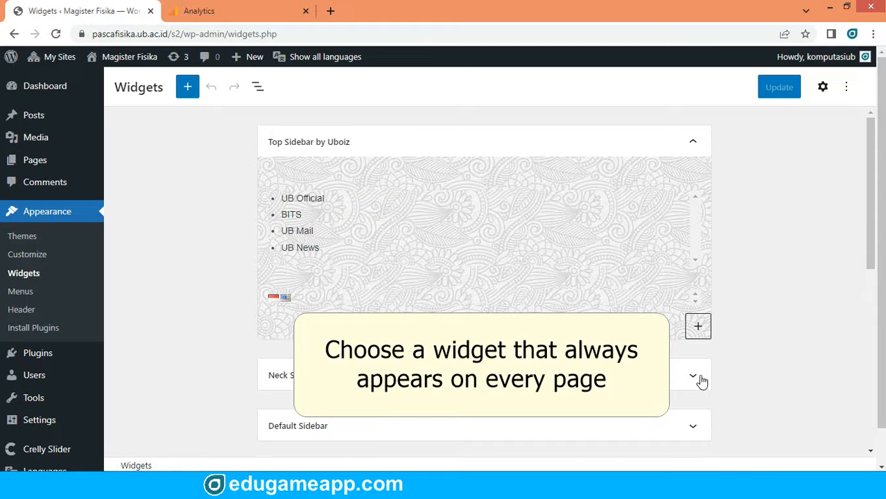
pyautogui.click(699, 329)
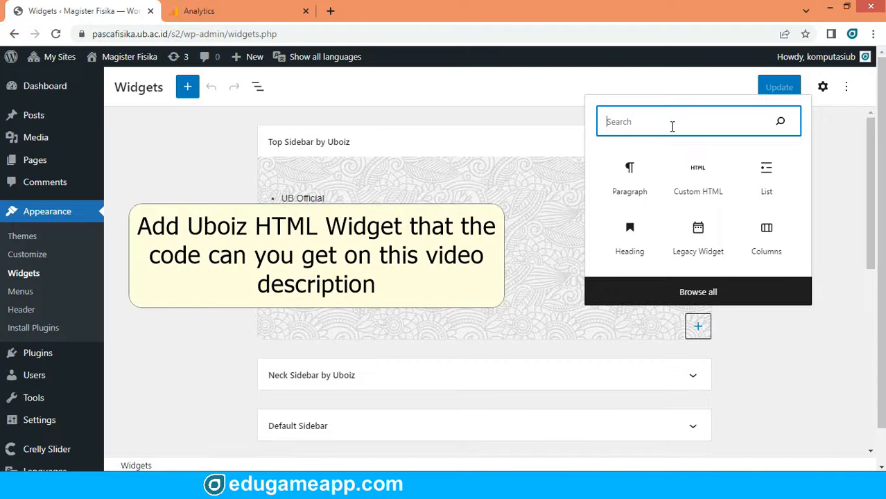
pyautogui.write('uboi')
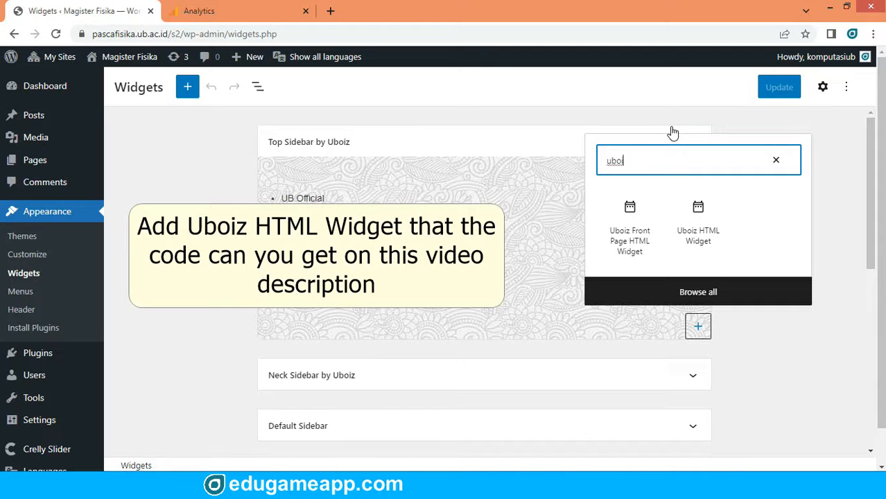
pyautogui.click(699, 220)
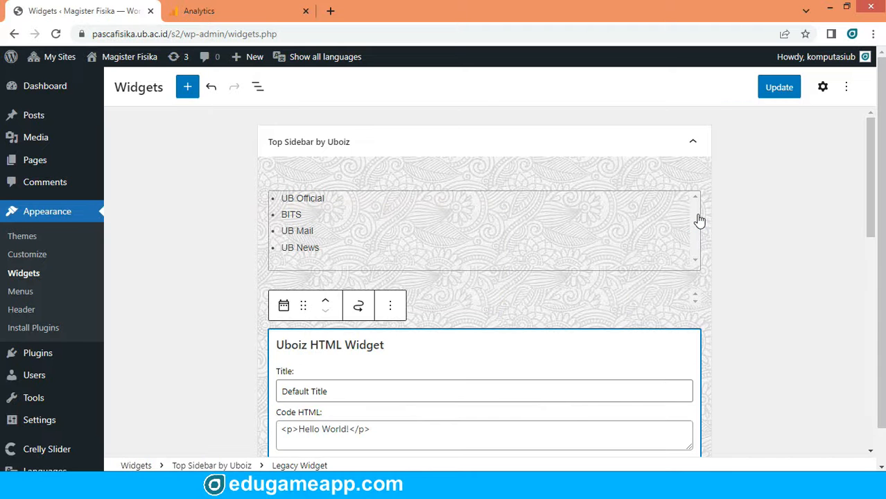
# Clear the title of the new Uboiz HTML Widget
pyautogui.moveTo(873, 188); pyautogui.dragTo(877, 228)
pyautogui.scroll(-1, 659, 279)
pyautogui.hotkey('ctrl', 'a')
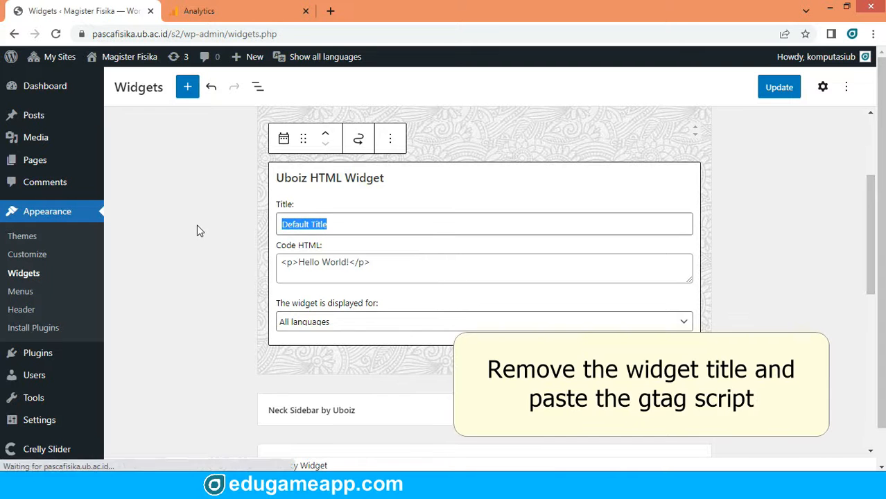
pyautogui.press('BackSpace')
# Replace the widget's HTML code with the copied Global site tag script and save the widgets
pyautogui.click(406, 269)
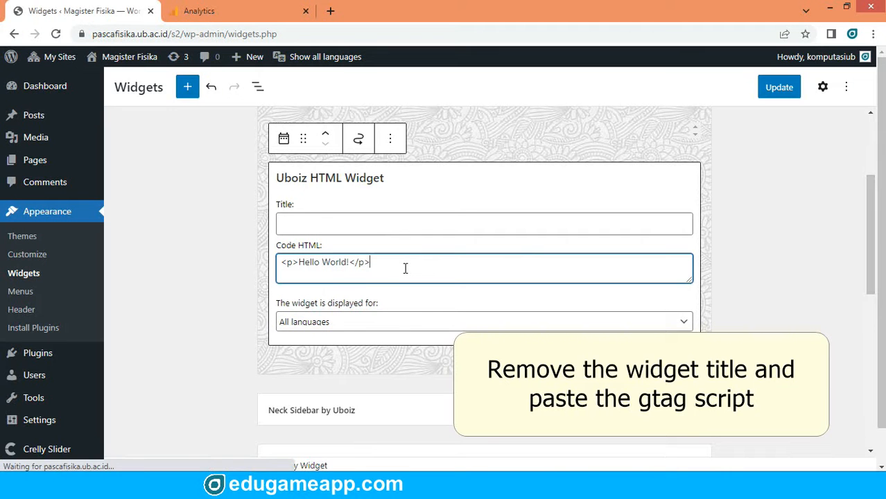
pyautogui.hotkey('ctrl', 'a')
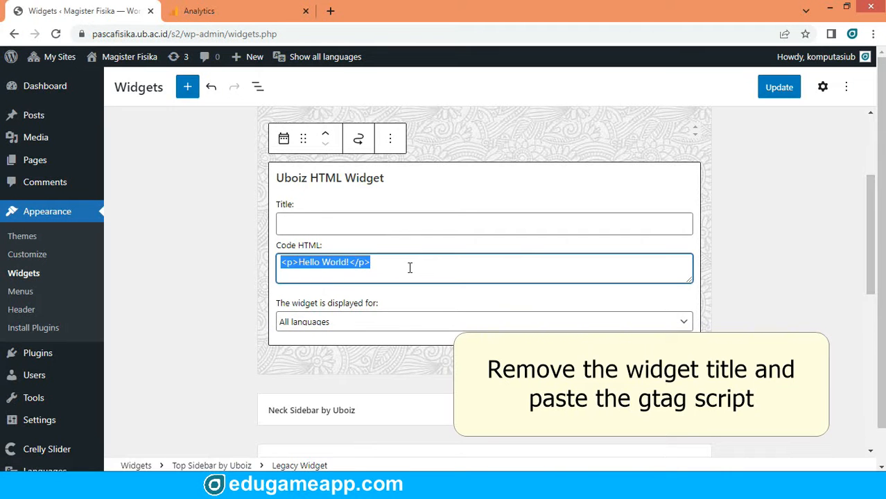
pyautogui.hotkey('ctrl', 'v')
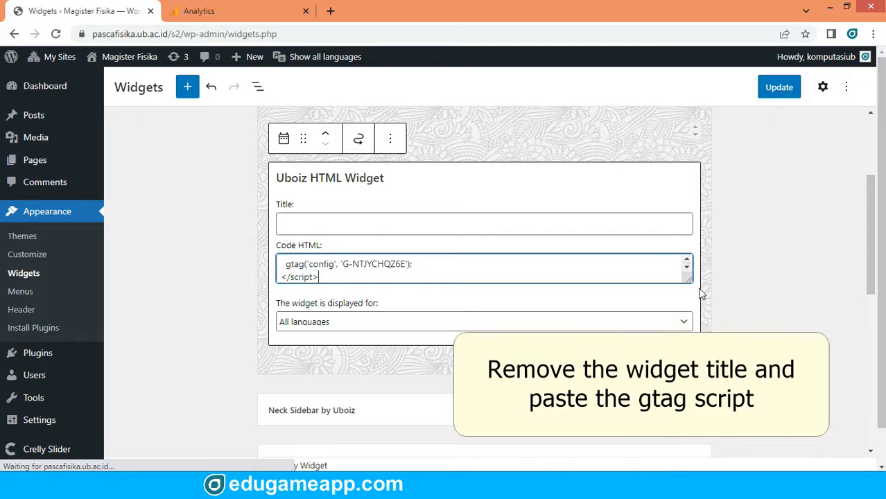
pyautogui.moveTo(690, 281); pyautogui.dragTo(696, 422)
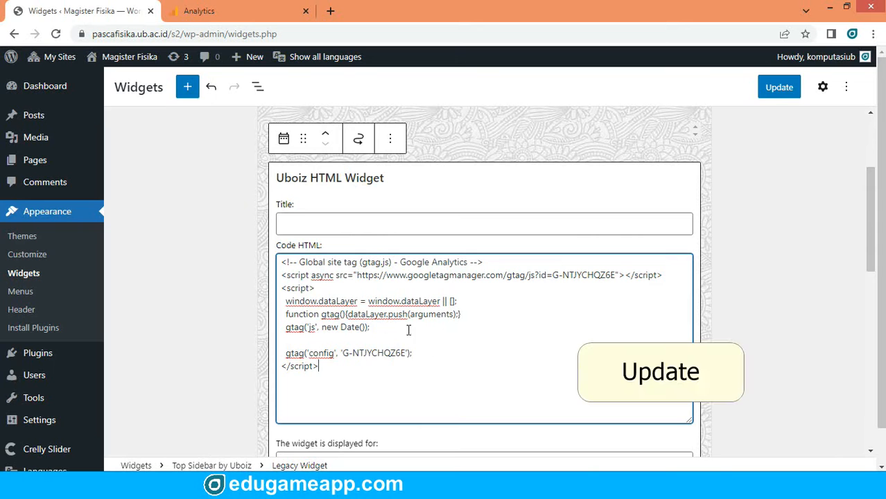
pyautogui.click(778, 96)
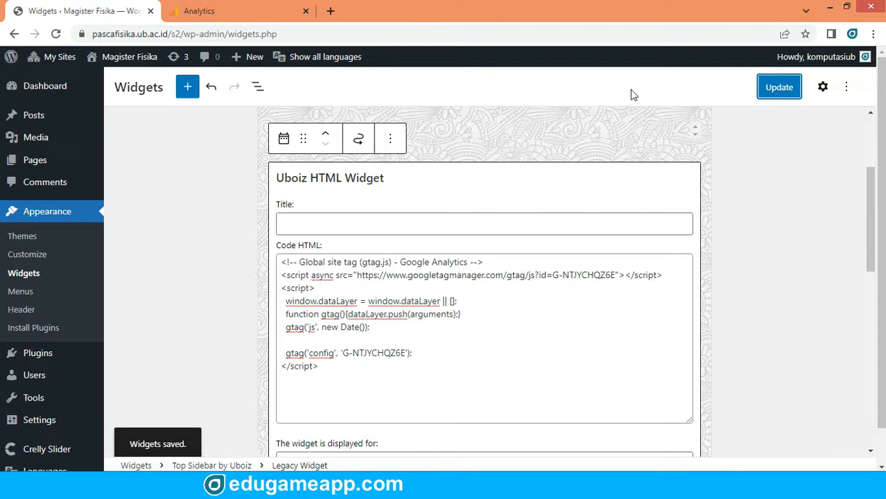
# Return to Analytics, close the stream details and look over the Pascasarjana property's home dashboard
pyautogui.click(234, 14)
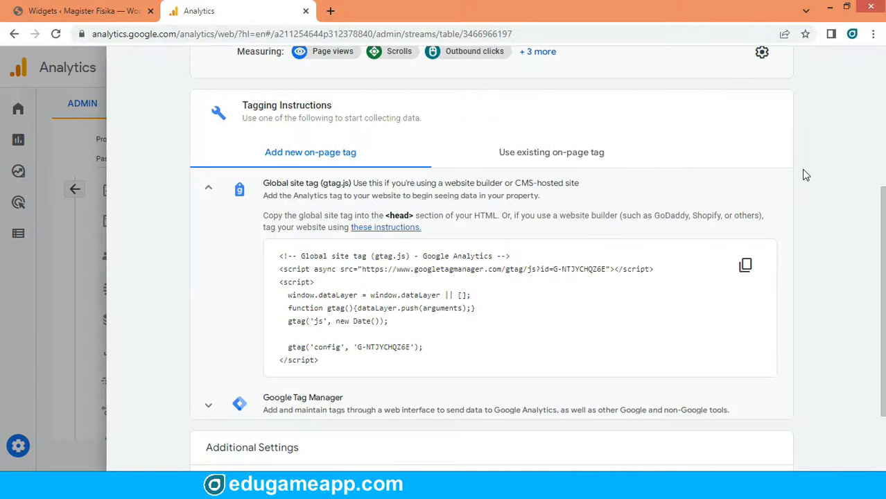
pyautogui.click(82, 242)
pyautogui.moveTo(17, 114)
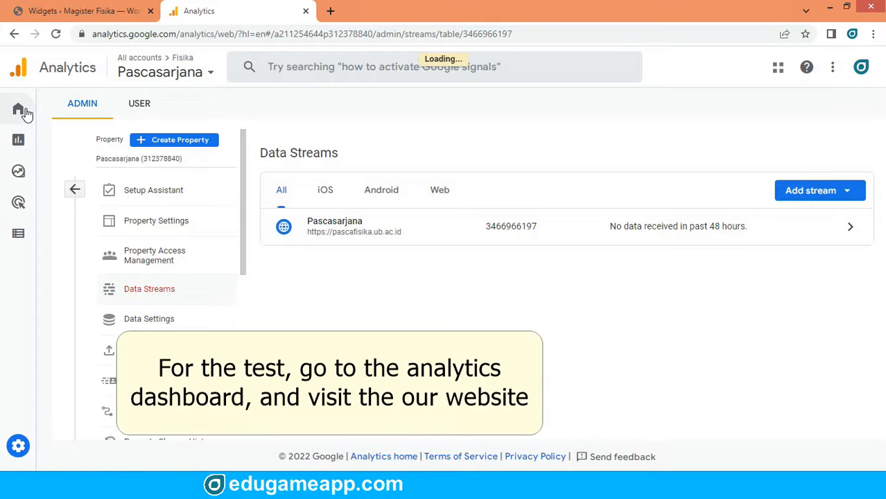
pyautogui.click(19, 109)
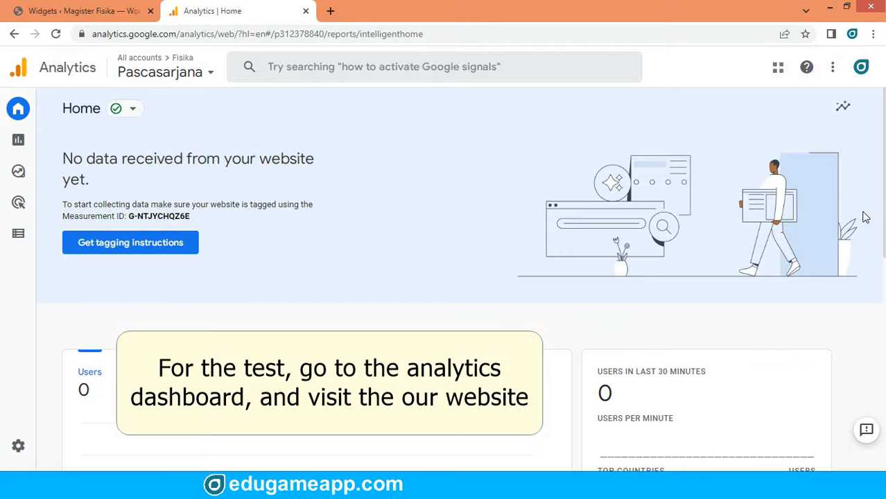
pyautogui.scroll(-5, 846, 238)
pyautogui.scroll(5, 846, 238)
pyautogui.scroll(-1, 875, 219)
pyautogui.scroll(-2, 883, 255)
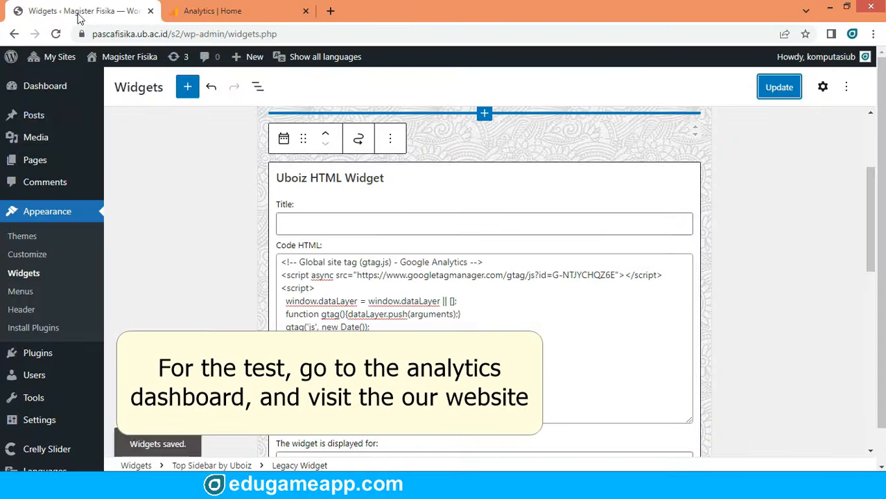
# Switch to WordPress and visit the live Magister Fisika site in a new browser tab to generate test traffic
pyautogui.click(79, 14)
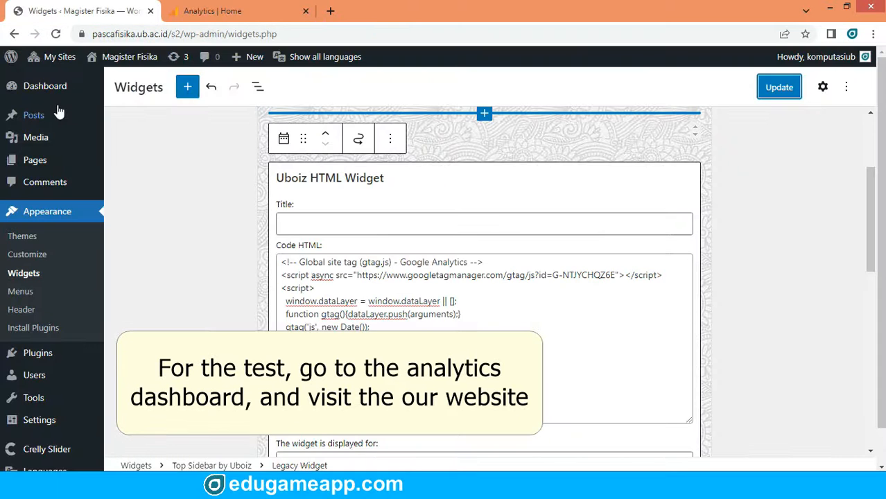
pyautogui.moveTo(104, 60)
pyautogui.rightClick(103, 79)
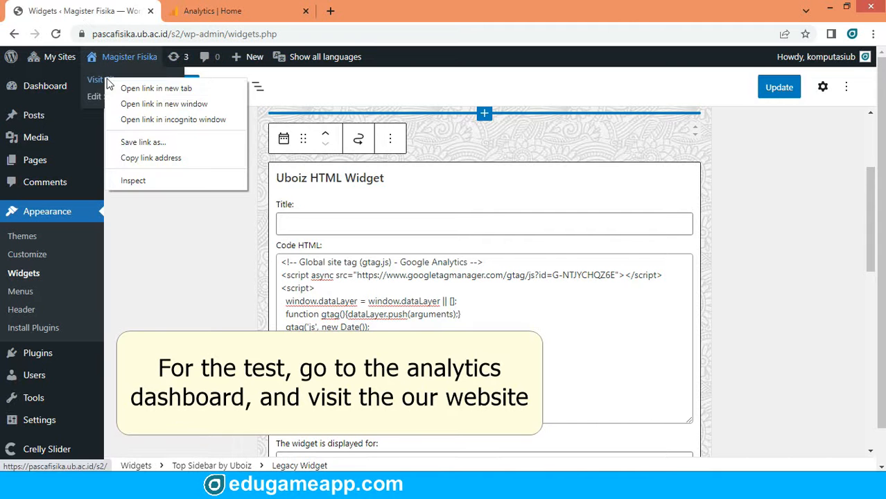
pyautogui.click(148, 88)
pyautogui.click(225, 13)
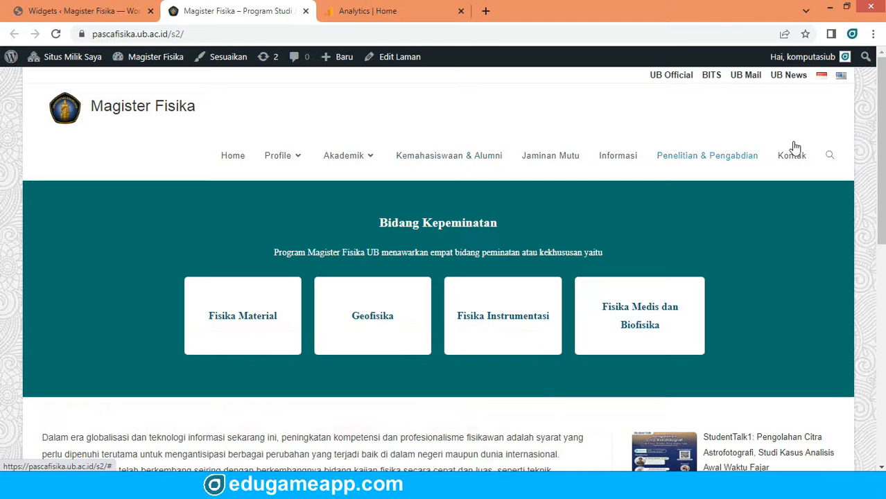
pyautogui.moveTo(881, 114)
pyautogui.mouseDown()
pyautogui.moveTo(881, 317)
pyautogui.moveTo(881, 113)
pyautogui.mouseUp()
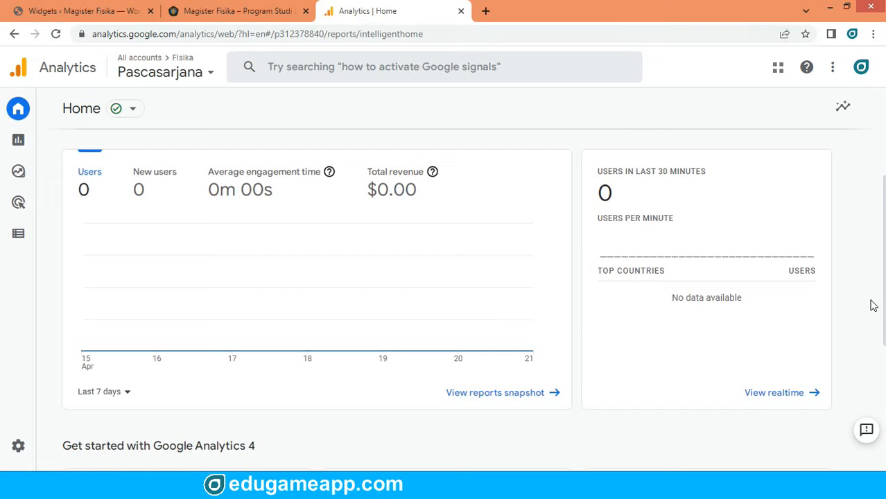
# Return to Analytics, open the Pascasarjana property's Realtime overview and look through its user and event cards
pyautogui.moveTo(792, 253)
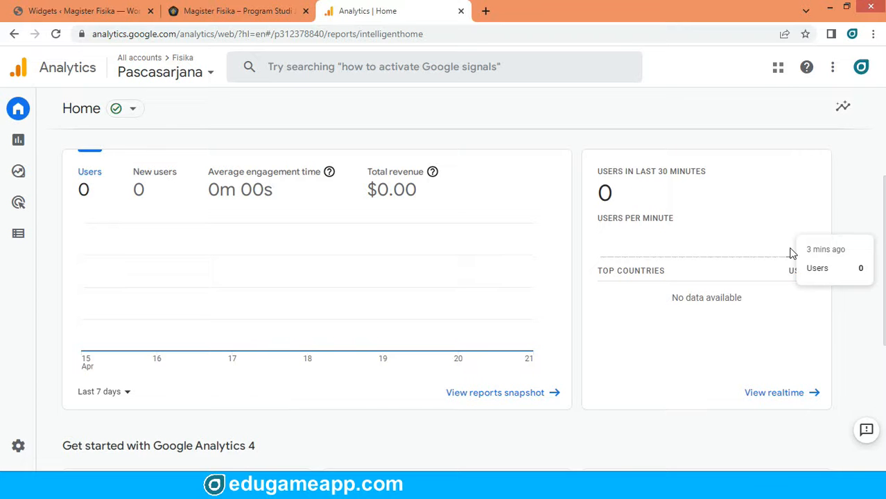
pyautogui.click(795, 398)
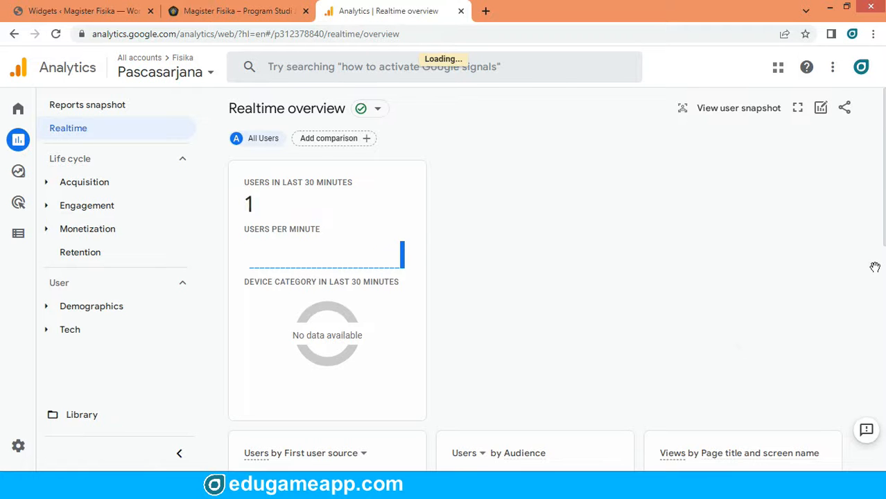
pyautogui.moveTo(402, 269)
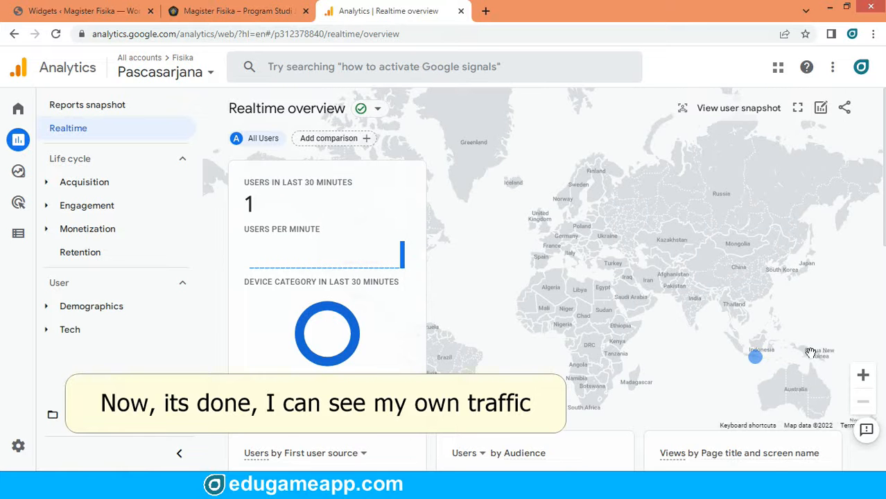
pyautogui.scroll(-10, 813, 355)
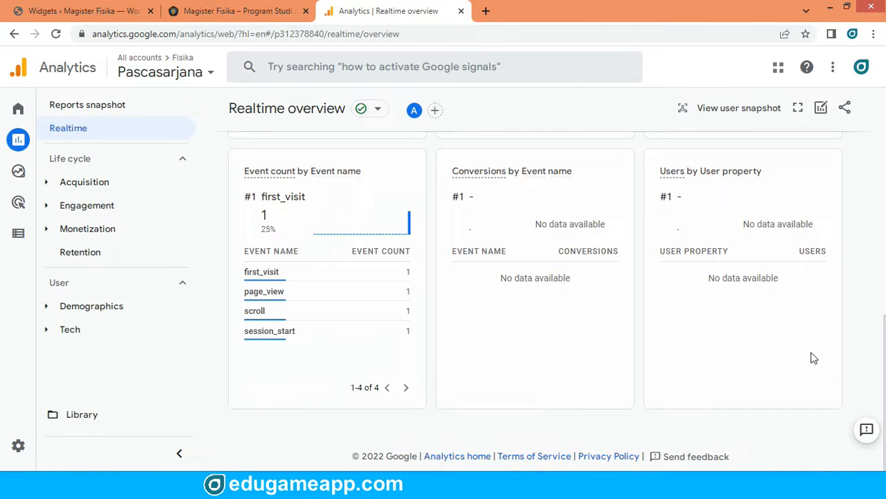
pyautogui.scroll(10, 812, 356)
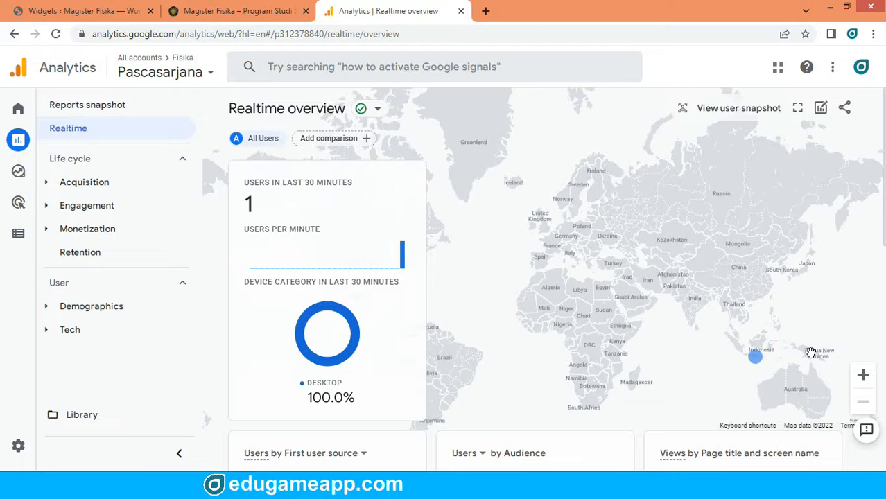
# Examine the active user's location on the Realtime overview map, zooming in on the marker near Surabaya, Indonesia
pyautogui.moveTo(812, 351); pyautogui.dragTo(753, 271)
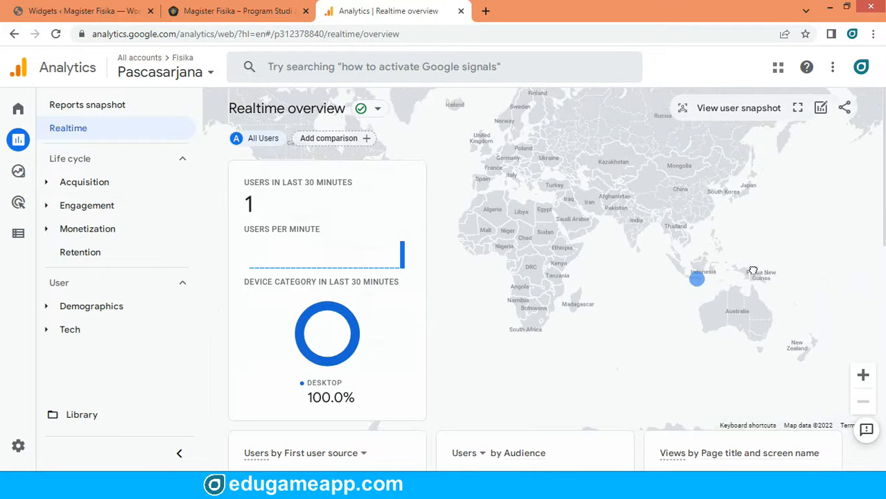
pyautogui.click(863, 377)
pyautogui.click(863, 377)
pyautogui.click(863, 377)
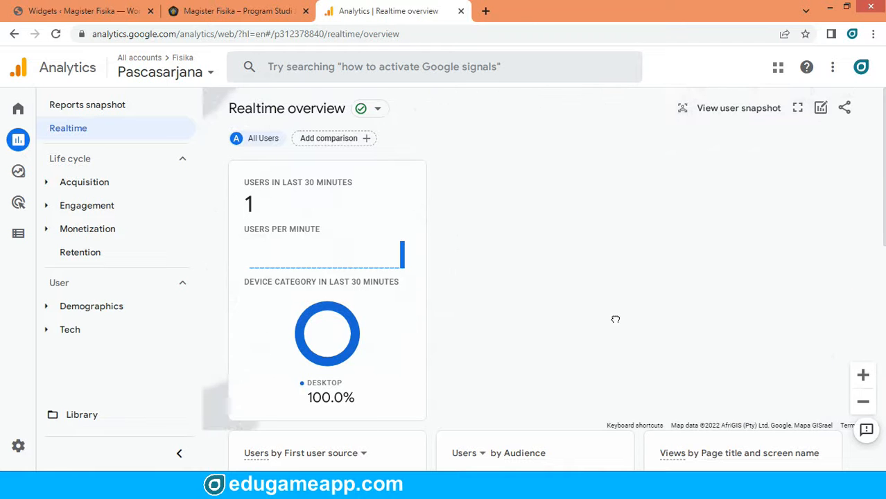
pyautogui.moveTo(799, 275); pyautogui.dragTo(552, 300)
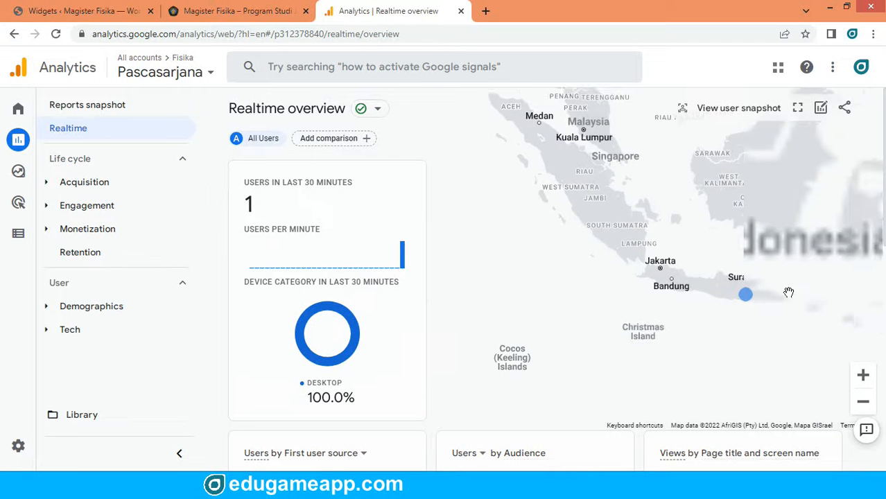
pyautogui.moveTo(688, 286); pyautogui.dragTo(642, 293)
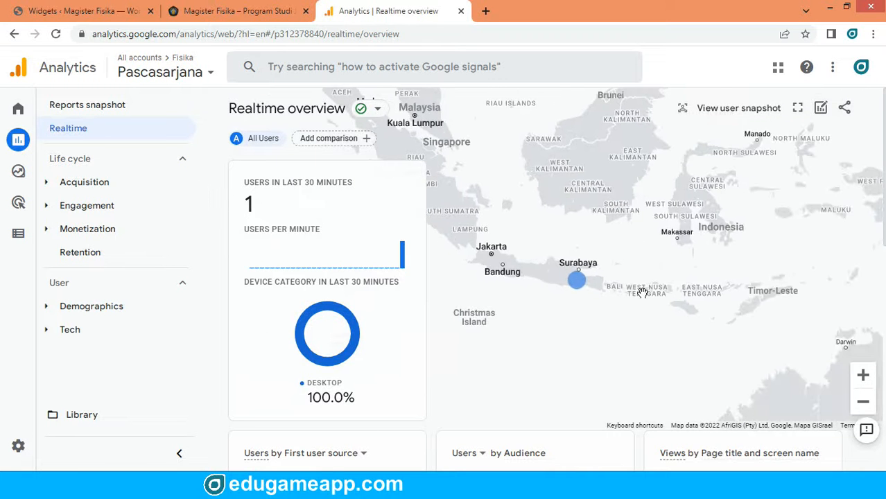
pyautogui.click(863, 375)
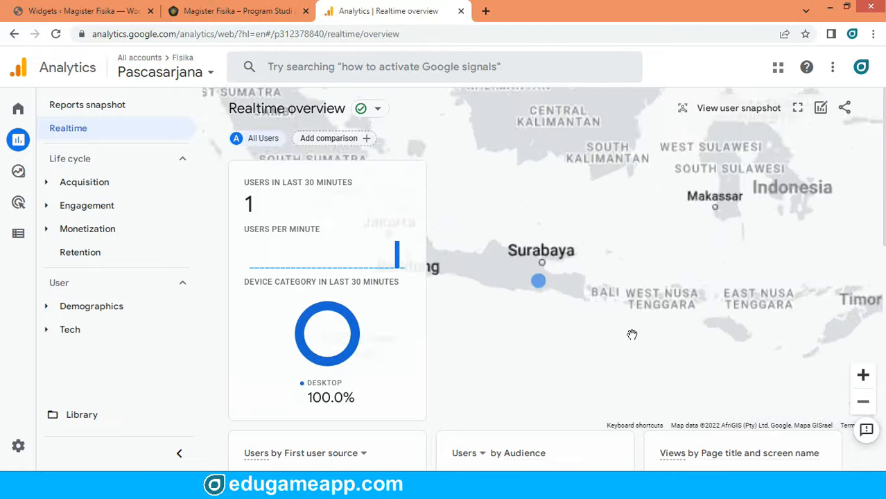